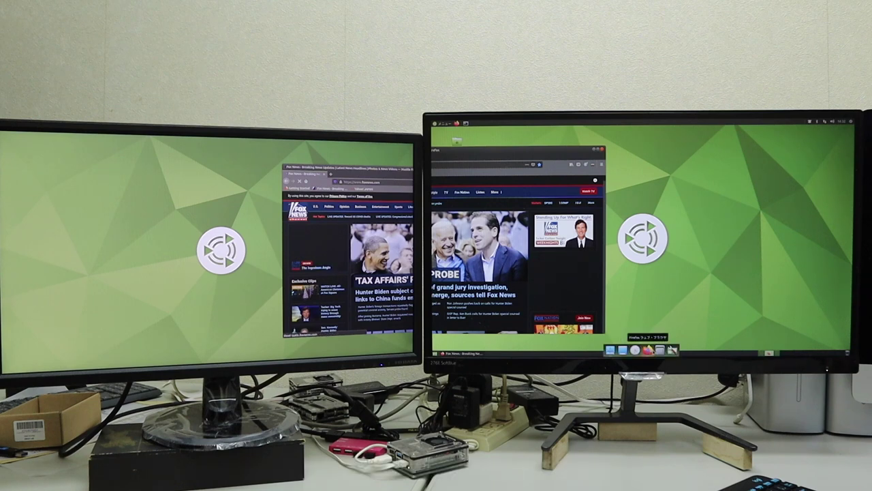
# Step: Open the ビデオ folder in the file manager and play the BMW car factory video
pyautogui.click(622, 350)
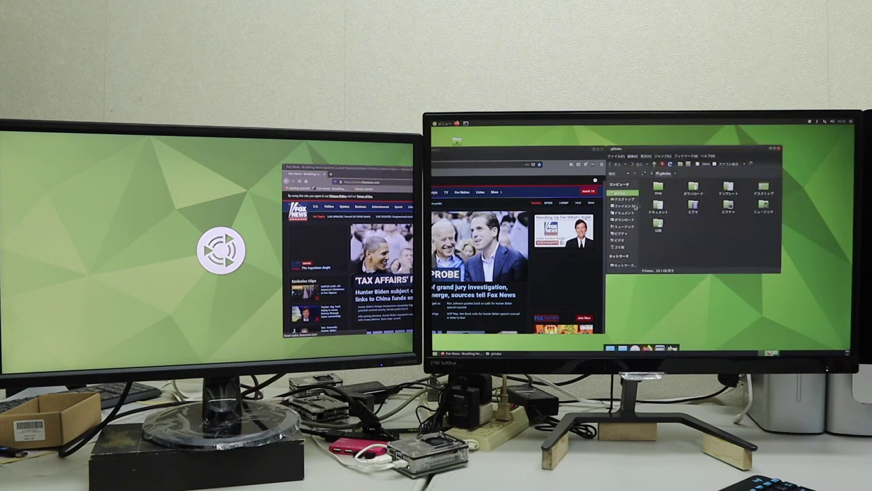
pyautogui.doubleClick(664, 233)
pyautogui.hotkey('ctrl', 'v')
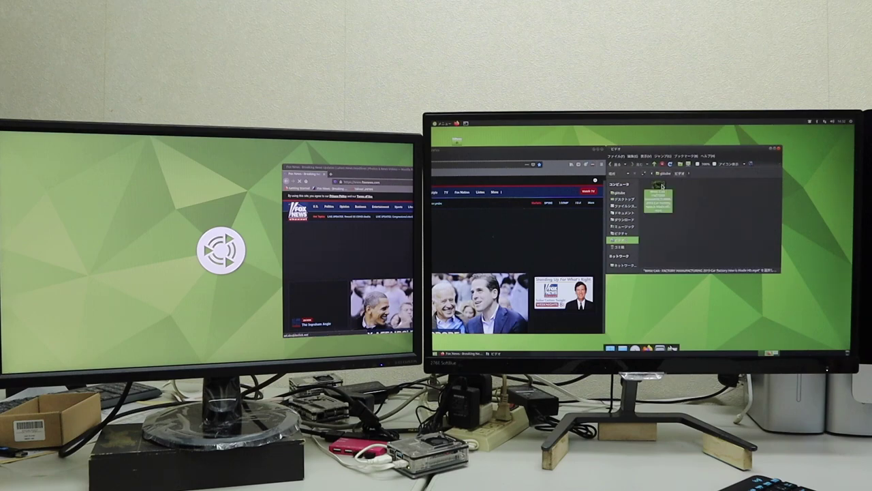
pyautogui.doubleClick(661, 186)
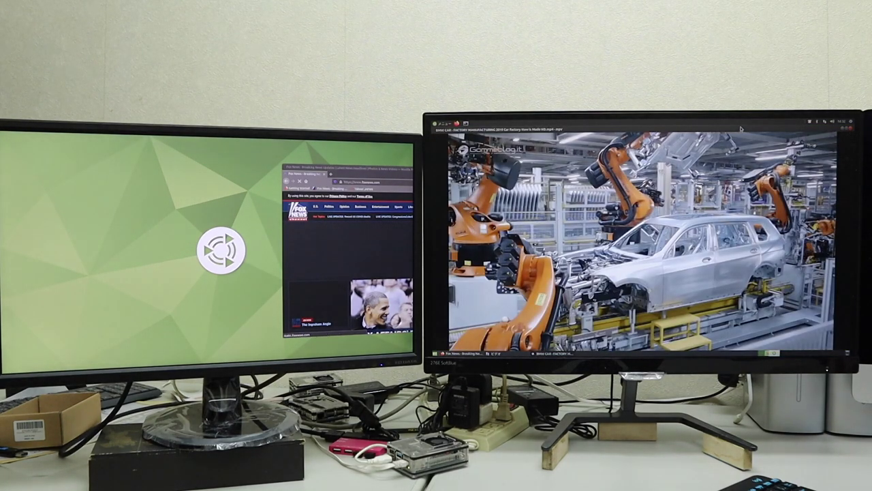
# Step: Move the playing video window and the Firefox window over to the second monitor
pyautogui.press('super+shift+Left')
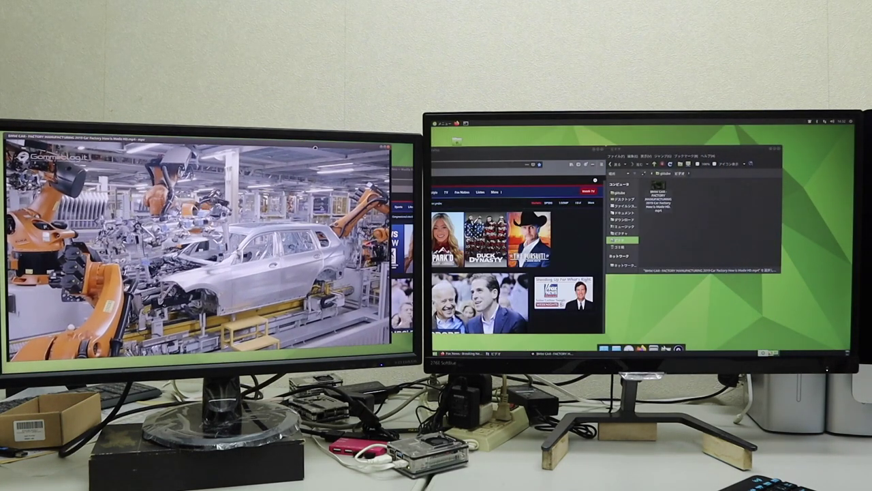
pyautogui.hotkey('alt', 'Tab')
pyautogui.press('super+shift+Left')
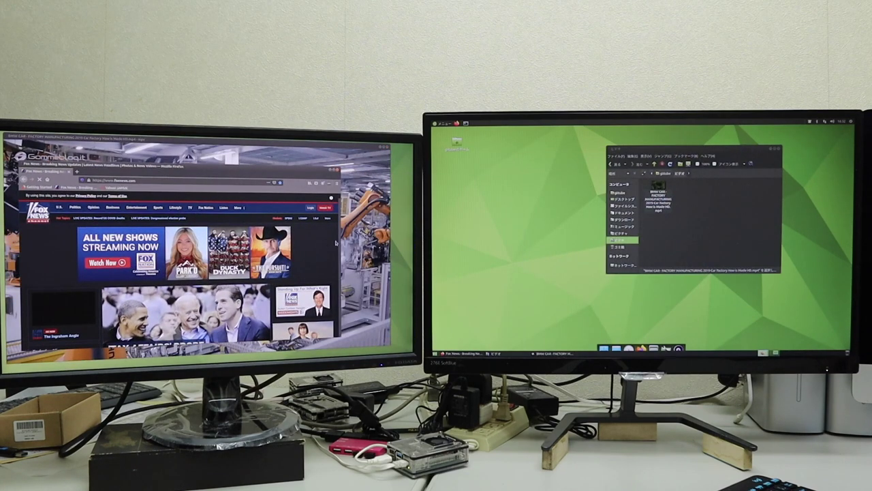
pyautogui.press('super+Up')
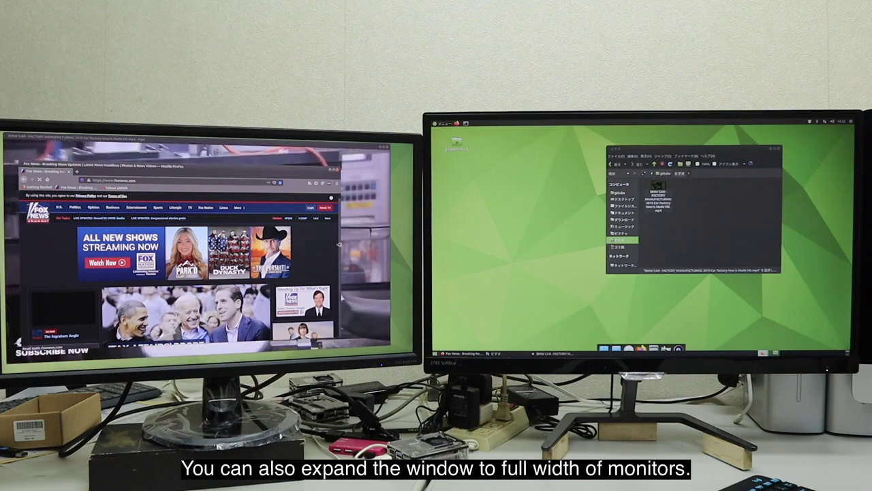
# Step: Widen the Firefox window so it spans both monitors and look over the Fox News page
pyautogui.moveTo(521, 259); pyautogui.dragTo(831, 260)
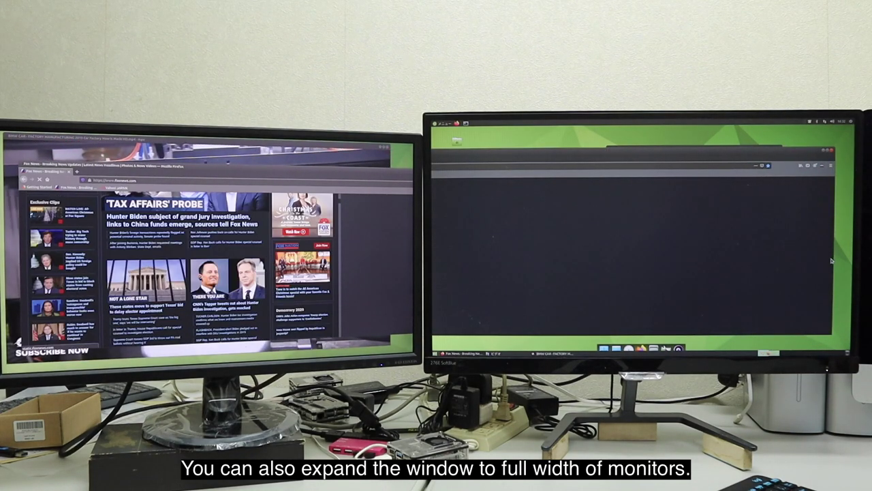
pyautogui.scroll(5, 540, 254)
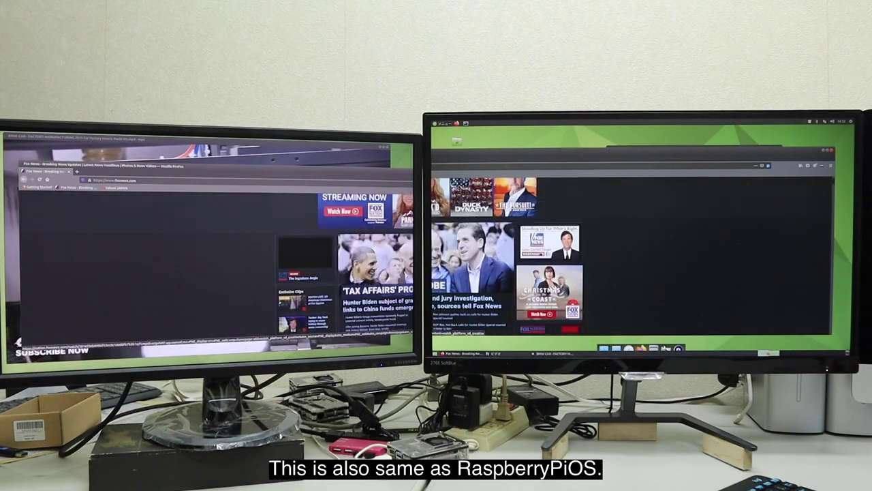
pyautogui.scroll(-5, 540, 255)
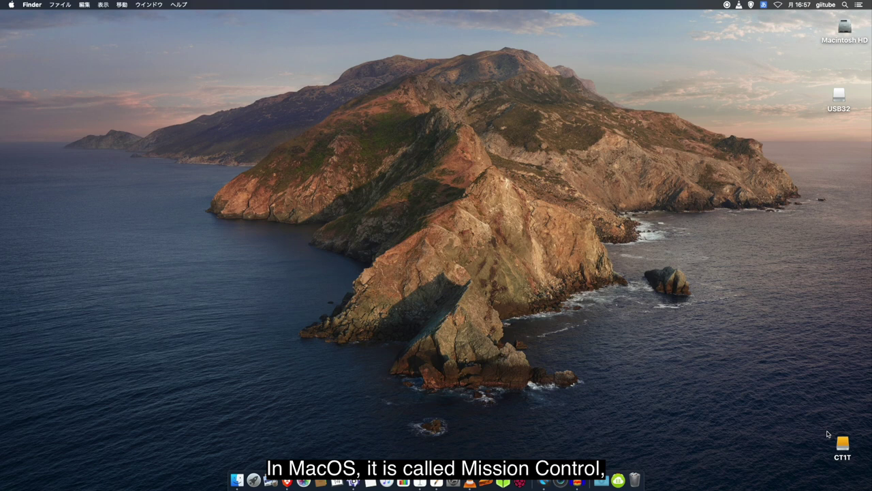
# Step: Show the thumbnails of all desktops in macOS Mission Control and close the overview
pyautogui.hotkey('ctrl', 'Up')
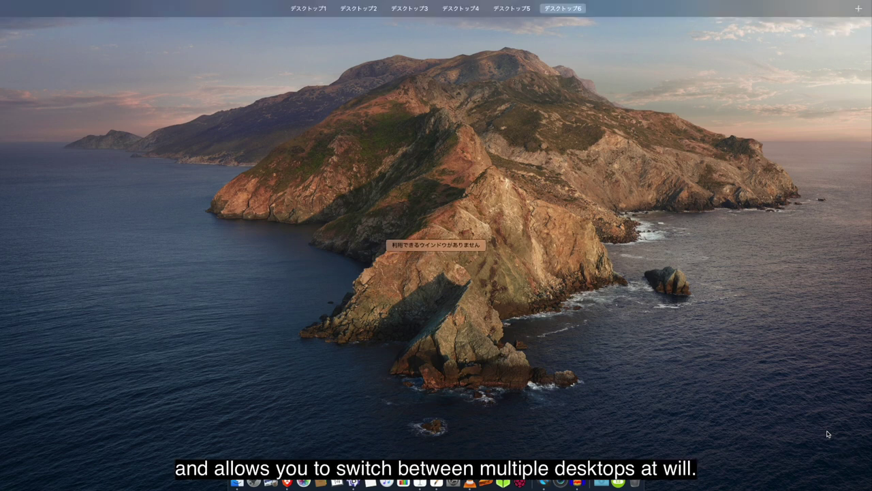
pyautogui.moveTo(304, 15)
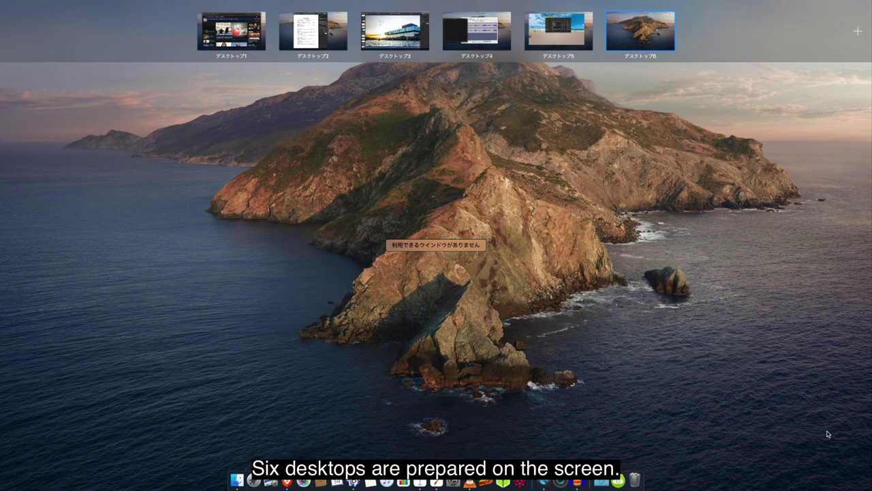
pyautogui.press('Escape')
# Step: Step through the desktops from Desktop 6 back to Desktop 1, and forward again to Desktop 4
pyautogui.hotkey('ctrl', 'Left')
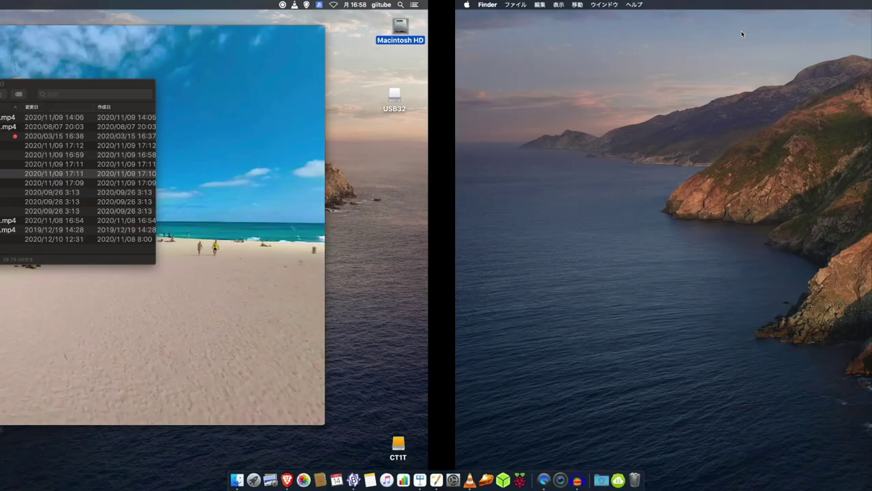
pyautogui.hotkey('ctrl', 'Left')
pyautogui.hotkey('ctrl', 'Left')
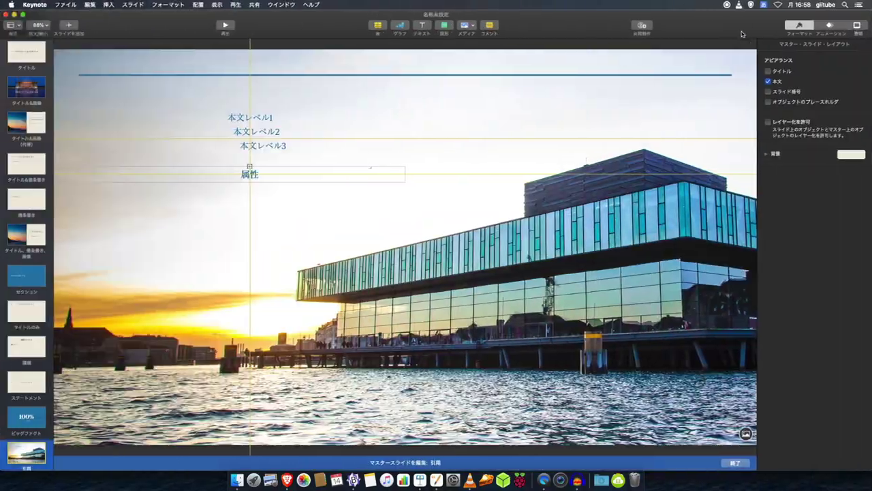
pyautogui.hotkey('ctrl', 'Left')
pyautogui.hotkey('ctrl', 'Left')
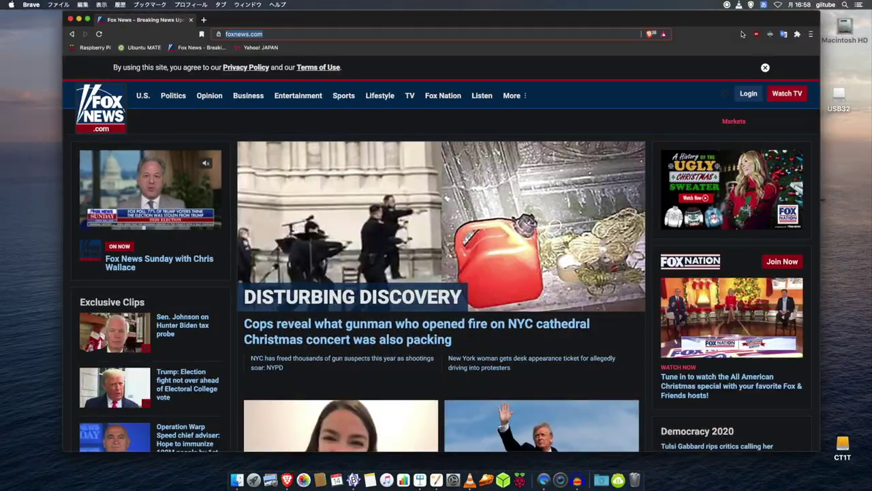
pyautogui.hotkey('ctrl', 'Right')
pyautogui.hotkey('ctrl', 'Right')
pyautogui.hotkey('ctrl', 'Right')
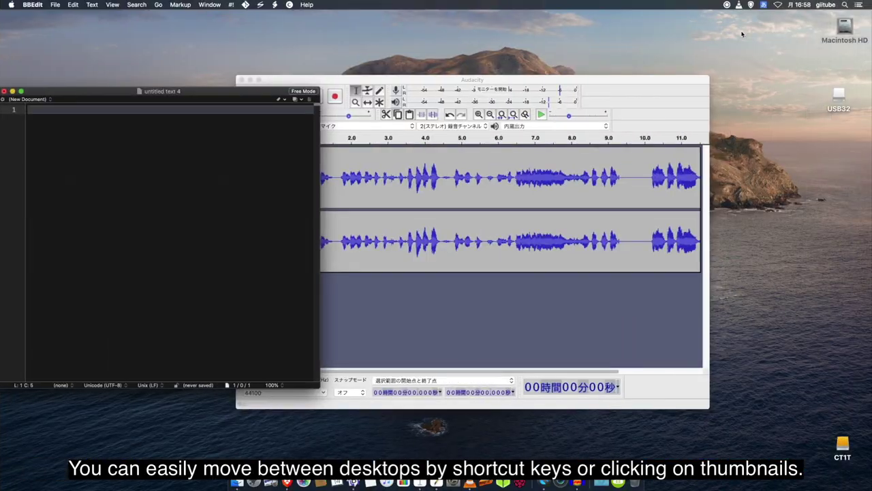
# Step: Use the Mission Control thumbnails to switch to Desktop 3 and on to Desktop 5
pyautogui.hotkey('ctrl', 'Up')
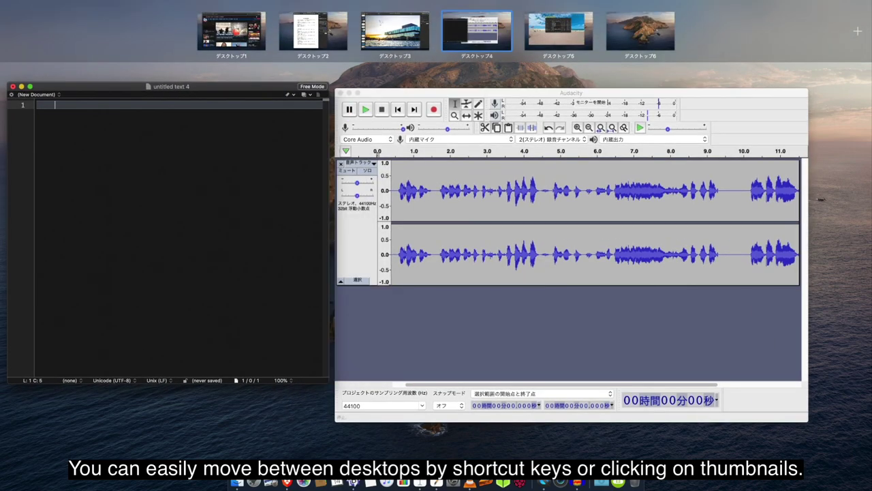
pyautogui.click(388, 26)
pyautogui.hotkey('ctrl', 'Up')
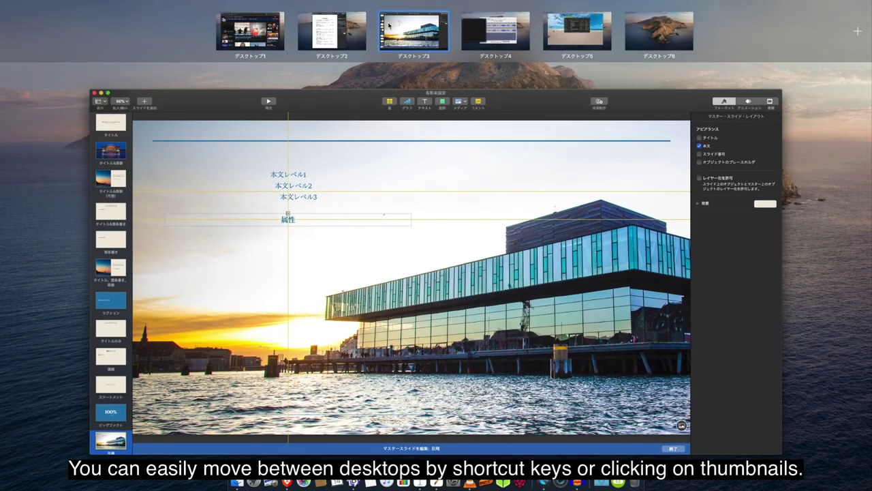
pyautogui.click(578, 29)
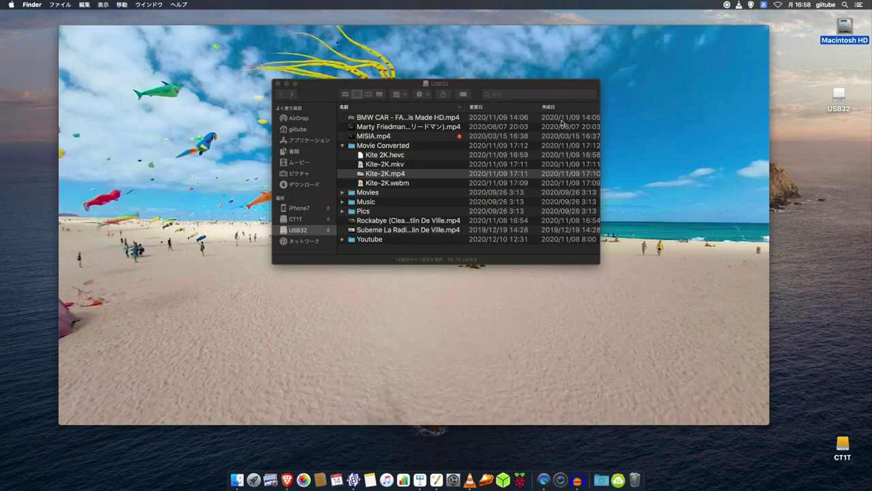
# Step: Return to Desktop 4 and move the untitled text 4 window to Desktop 6 in Mission Control
pyautogui.hotkey('ctrl', 'Up')
pyautogui.hotkey('ctrl', 'Left')
pyautogui.hotkey('ctrl', 'Up')
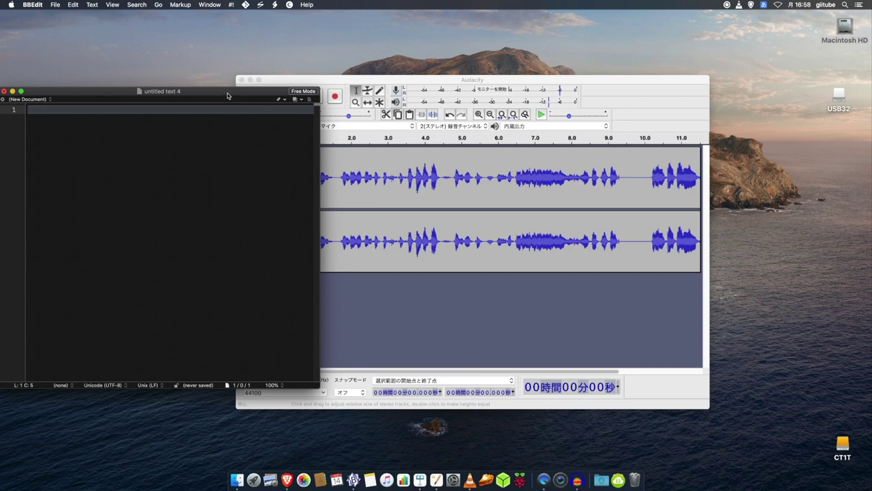
pyautogui.hotkey('ctrl', 'Up')
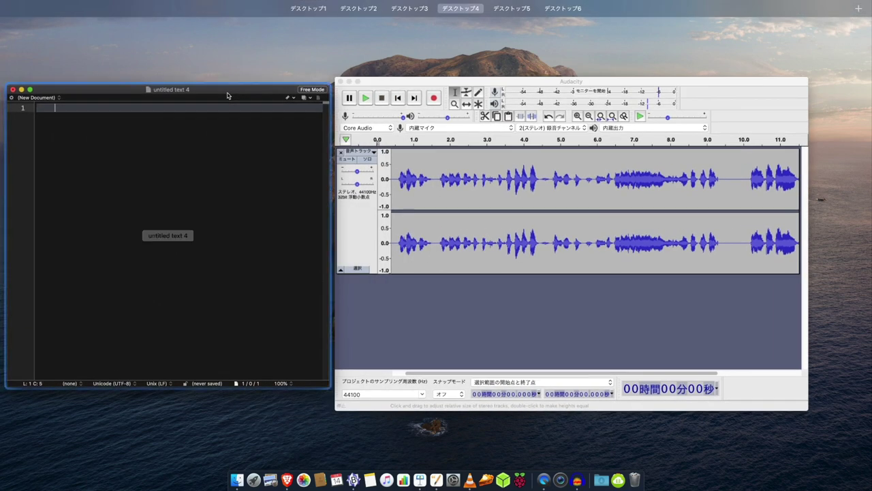
pyautogui.moveTo(228, 96); pyautogui.dragTo(640, 31)
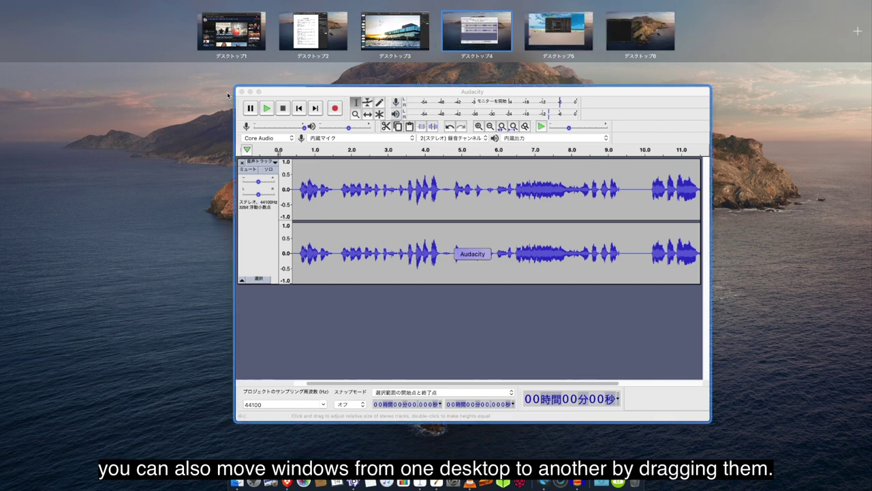
pyautogui.hotkey('ctrl', 'Up')
pyautogui.hotkey('ctrl', 'Up')
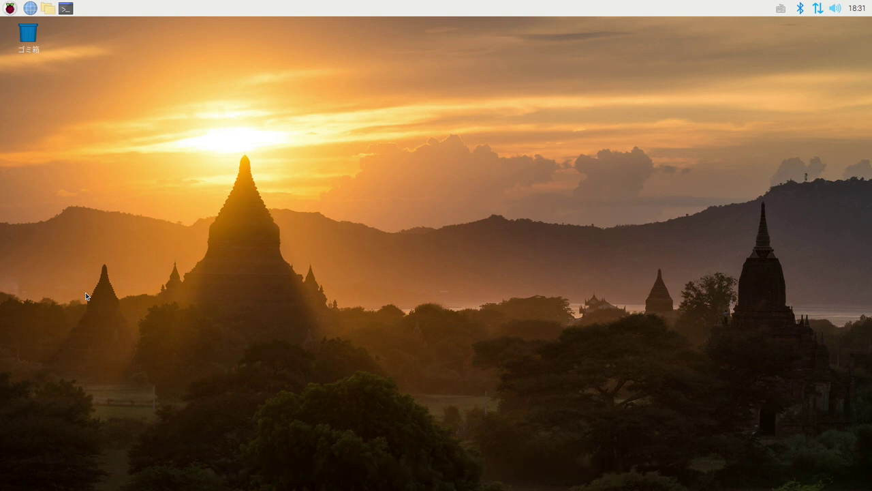
# Step: In the Raspberry Pi Main Menu Editor, enable Openbox Configuration Manager under the 設定 category and apply the change
pyautogui.click(11, 9)
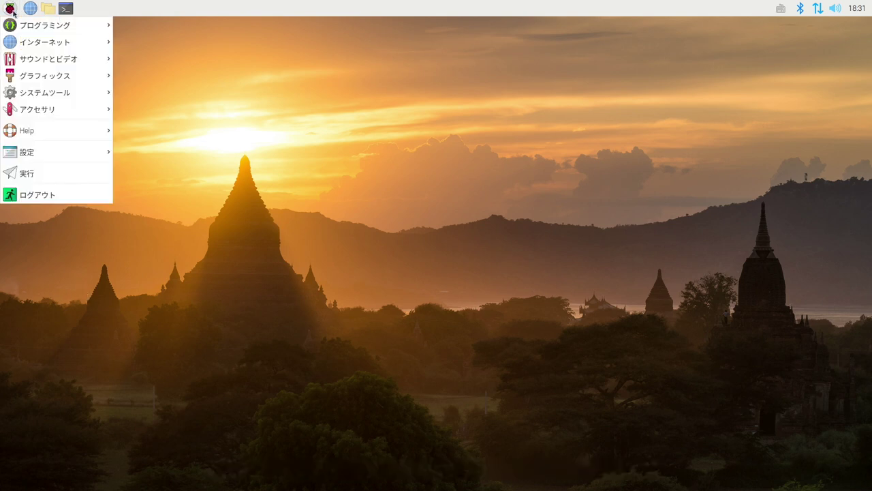
pyautogui.moveTo(13, 151)
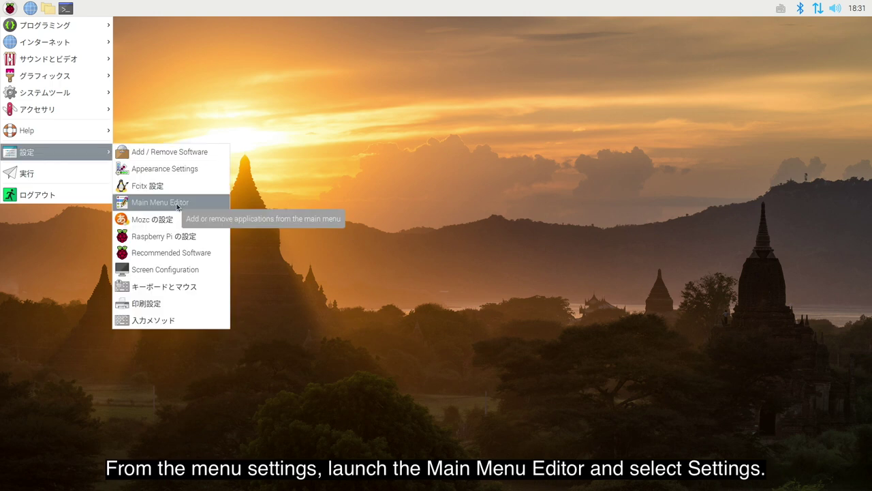
pyautogui.click(178, 206)
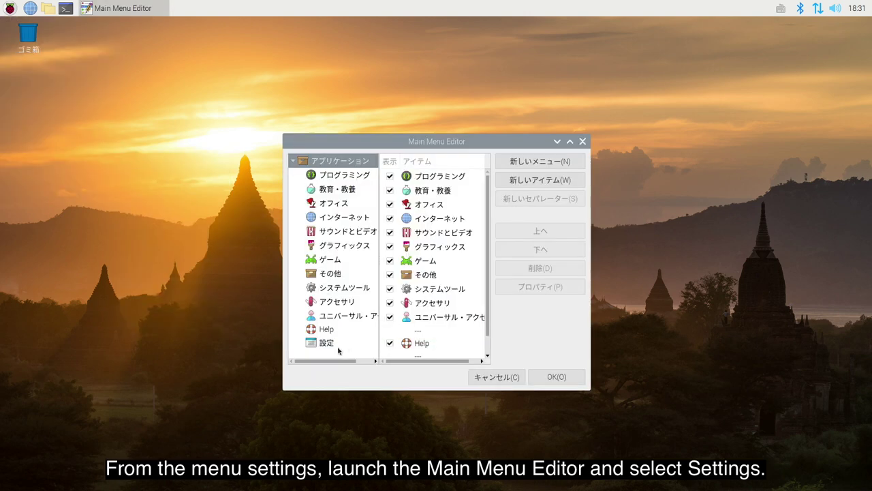
pyautogui.click(327, 343)
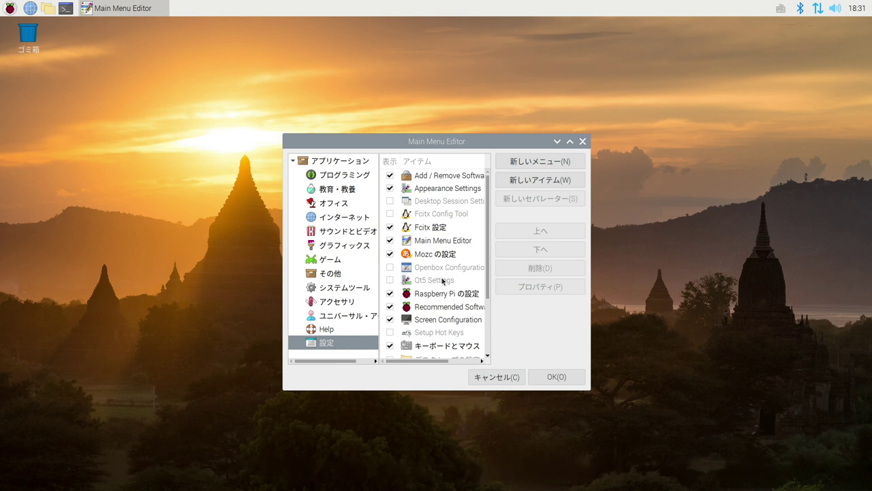
pyautogui.click(390, 268)
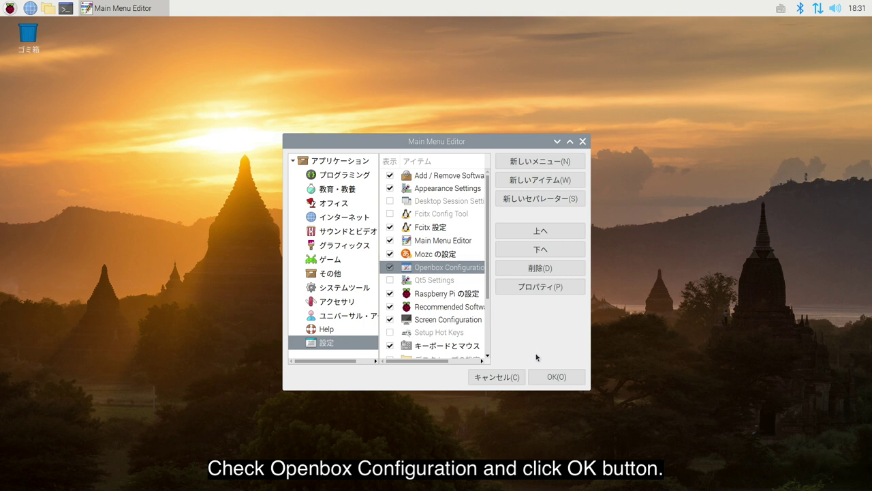
pyautogui.click(542, 376)
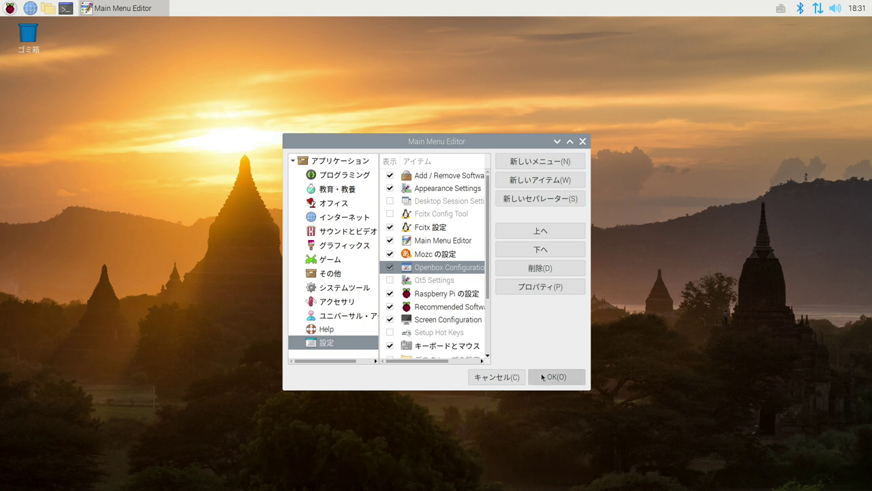
# Step: Set the number of desktops to 3 in the Openbox Configuration Manager and close it
pyautogui.click(10, 9)
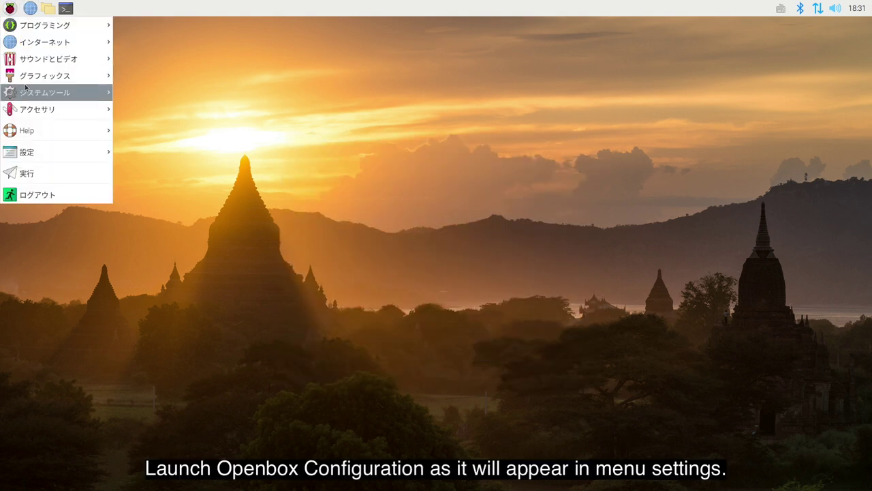
pyautogui.moveTo(25, 150)
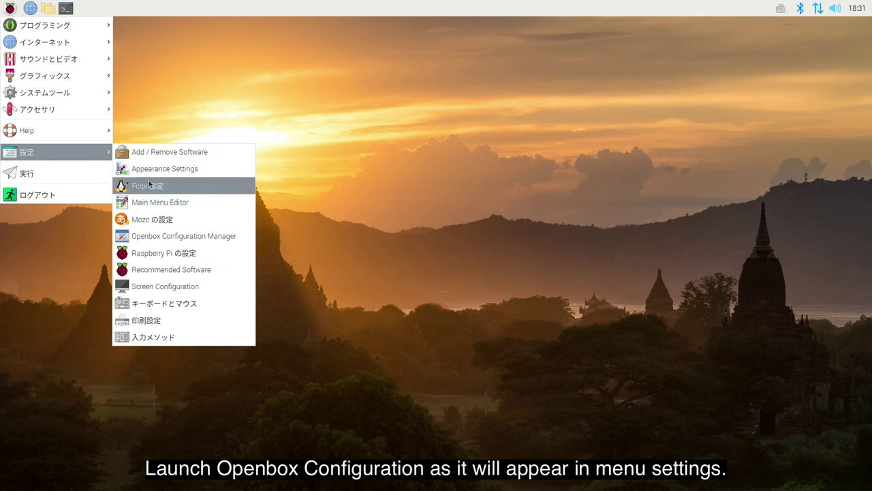
pyautogui.click(151, 235)
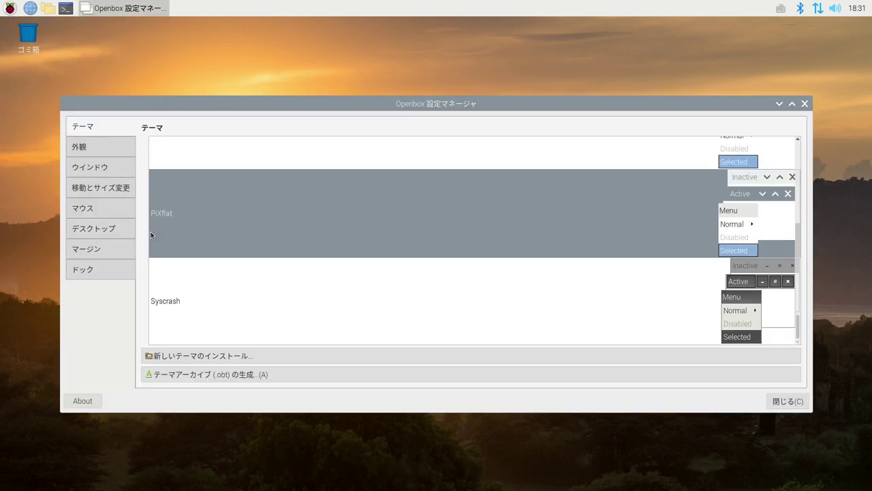
pyautogui.click(107, 230)
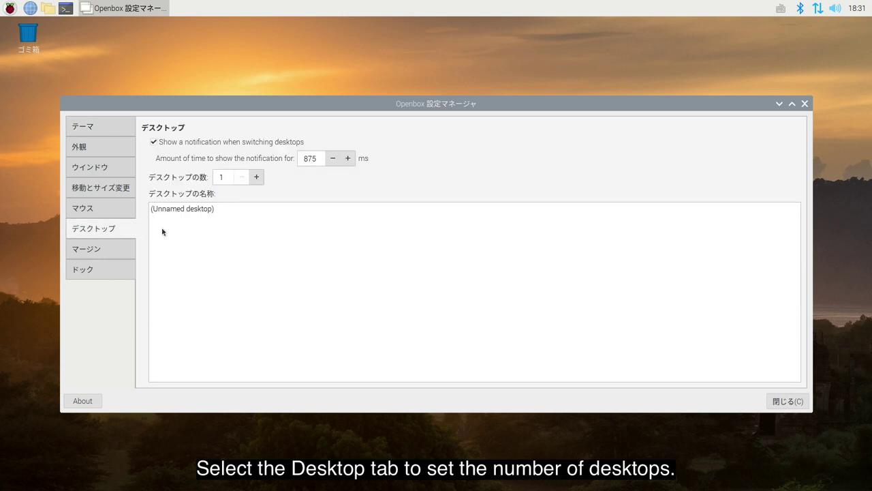
pyautogui.click(257, 177)
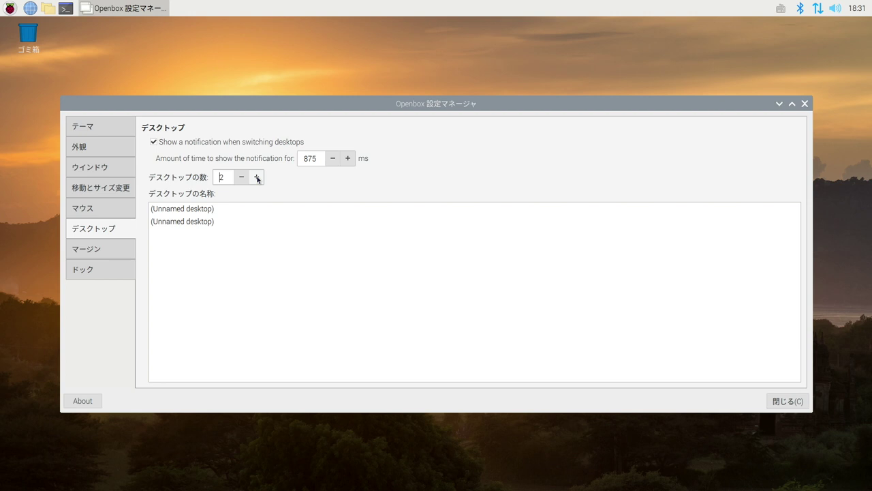
pyautogui.click(257, 177)
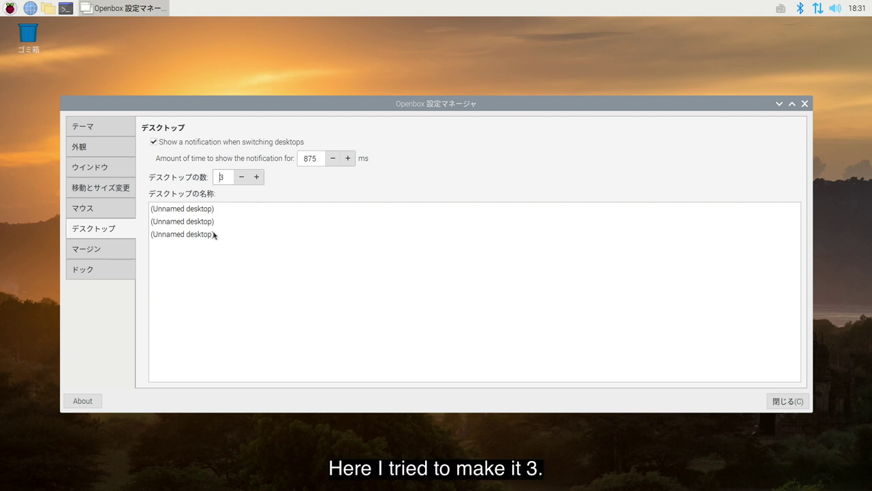
pyautogui.click(796, 407)
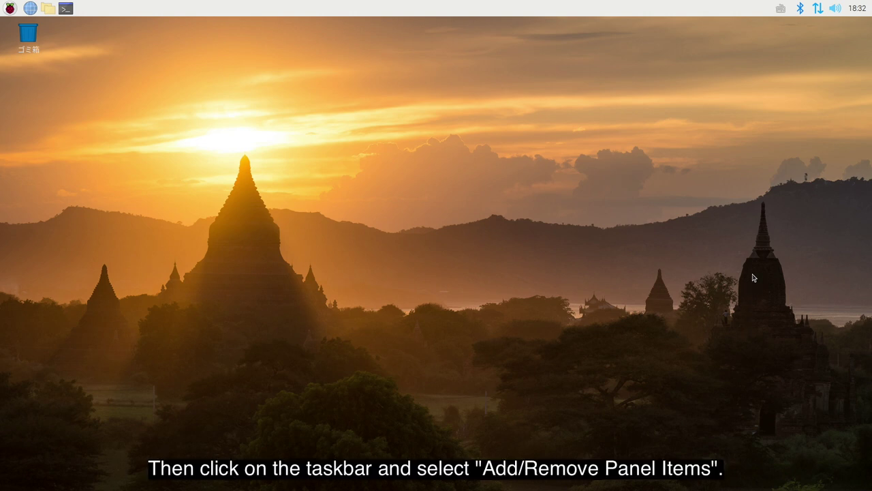
# Step: Add the デスクトップページャ plugin to the Raspberry Pi OS panel and close the panel settings
pyautogui.rightClick(742, 8)
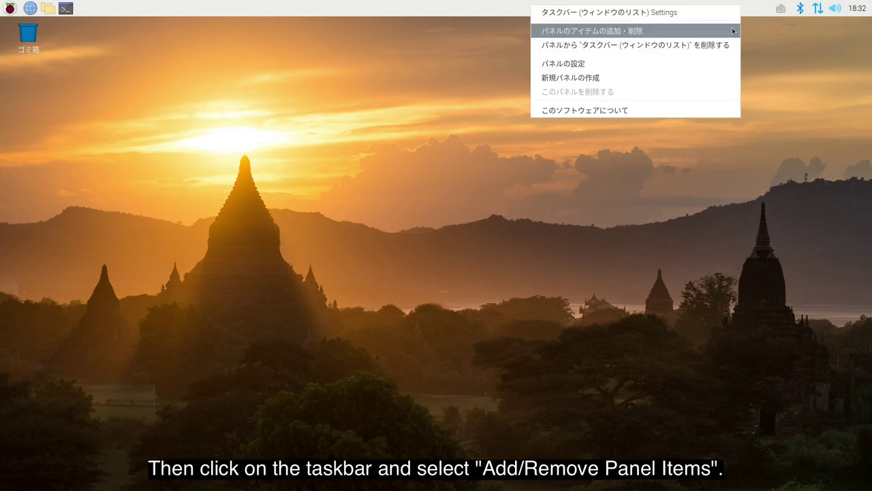
pyautogui.click(732, 30)
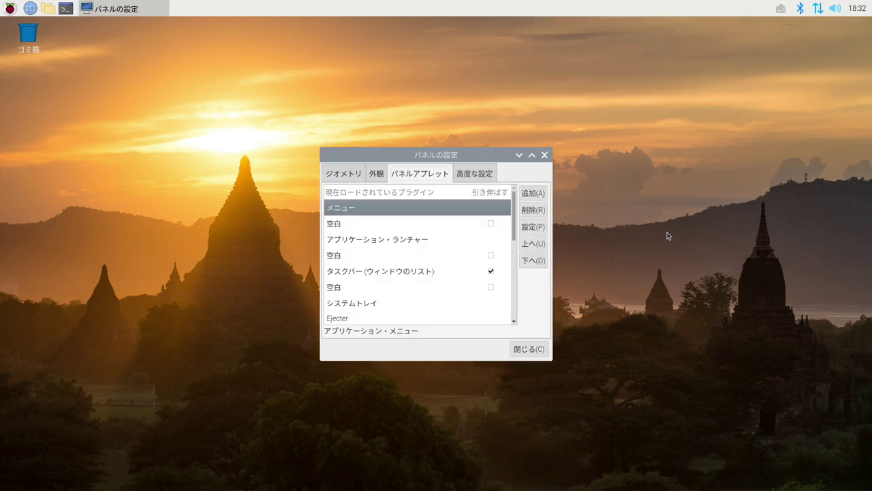
pyautogui.click(542, 196)
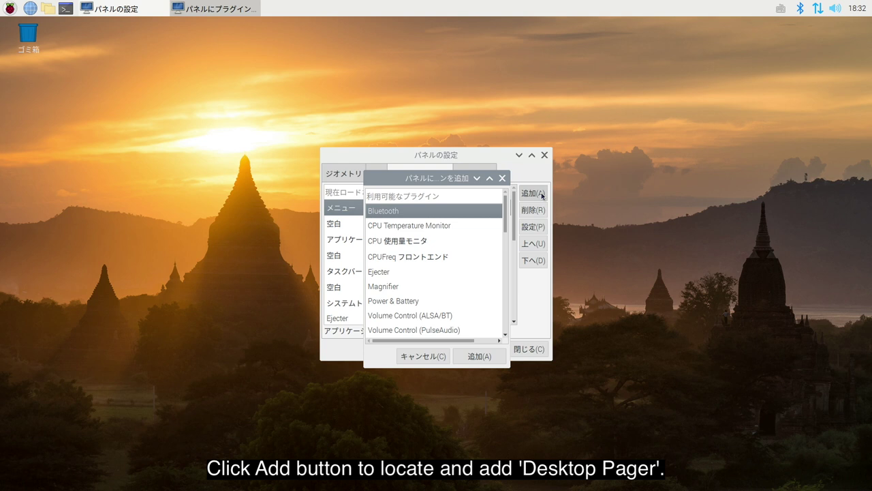
pyautogui.scroll(-5, 477, 284)
pyautogui.scroll(-2, 477, 284)
pyautogui.scroll(-1, 477, 284)
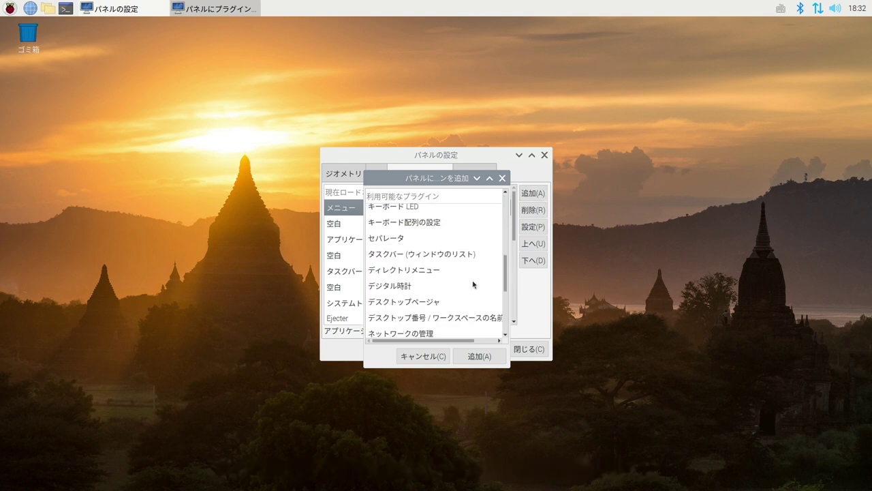
pyautogui.click(405, 303)
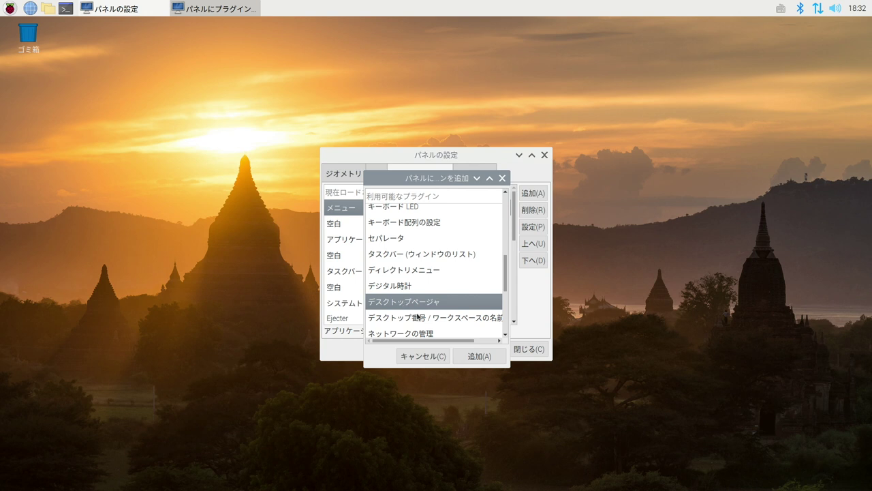
pyautogui.click(482, 361)
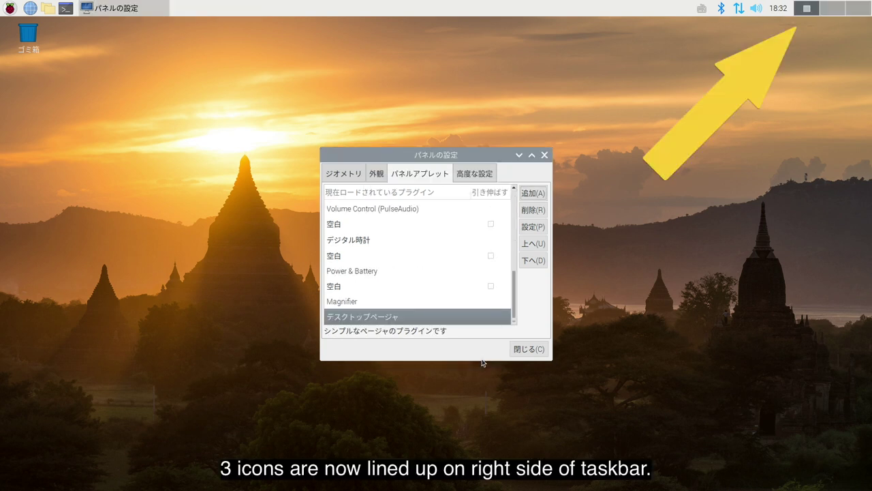
pyautogui.click(534, 349)
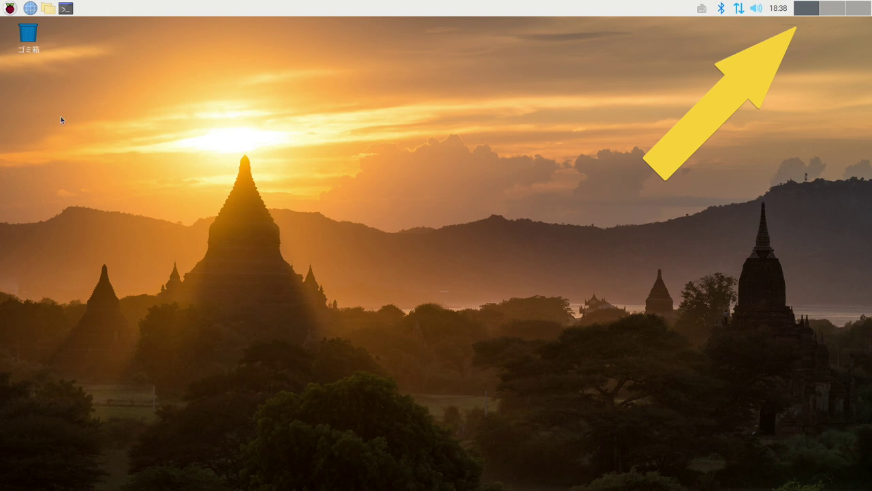
# Step: Open the Fox News bookmark in Chromium on desktop 1 and launch a terminal on desktop 2
pyautogui.click(30, 8)
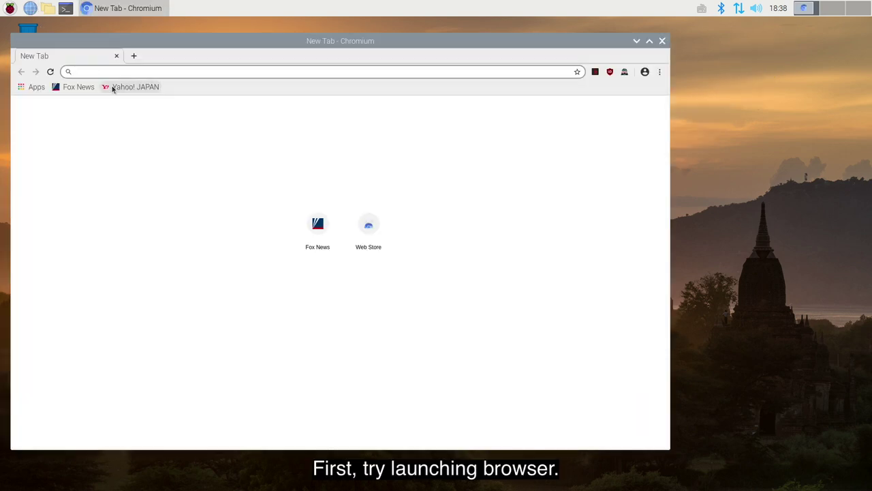
pyautogui.click(78, 87)
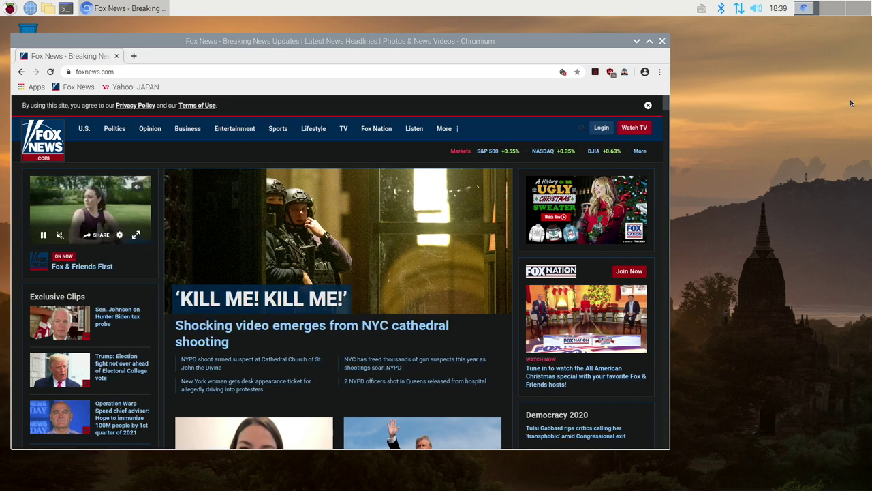
pyautogui.click(837, 8)
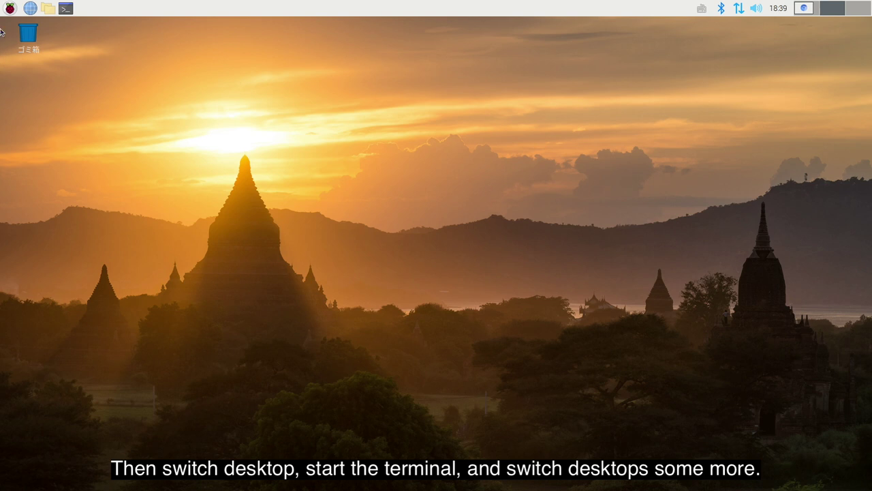
pyautogui.click(65, 8)
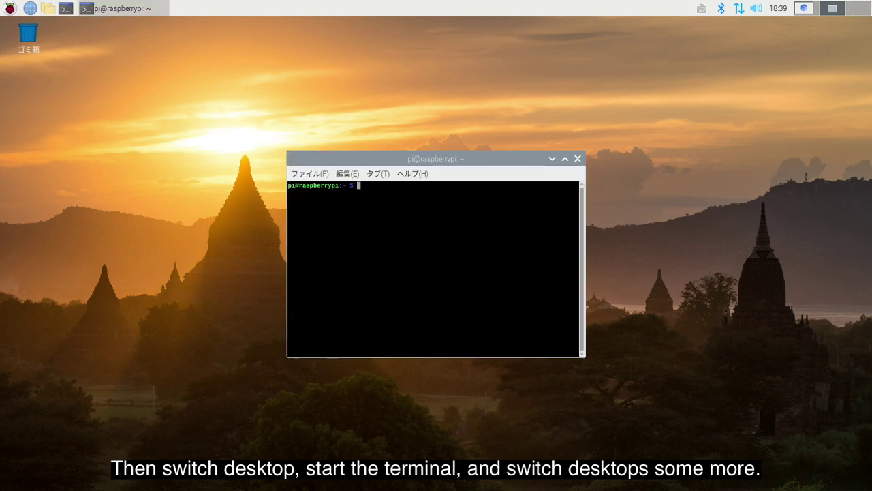
# Step: Switch to desktop 3, launch タスクマネージャ and move its window aside to free the middle of the desktop
pyautogui.click(862, 13)
pyautogui.click(11, 8)
pyautogui.moveTo(41, 109)
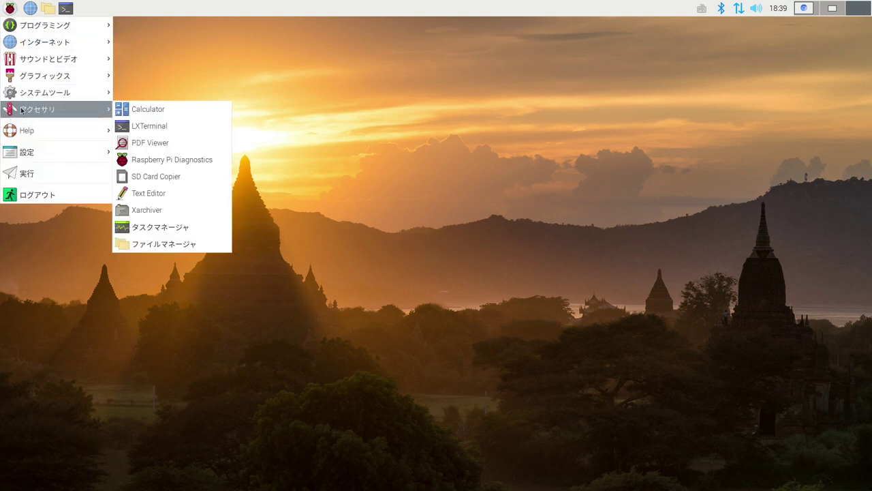
pyautogui.click(160, 225)
pyautogui.moveTo(476, 163); pyautogui.dragTo(686, 165)
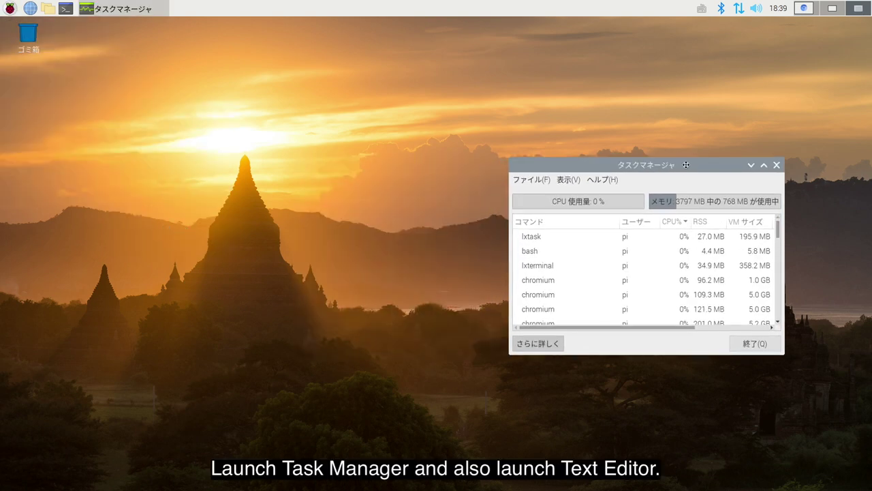
# Step: Launch Text Editor on desktop 3 and place its window next to the タスクマネージャ window
pyautogui.click(10, 8)
pyautogui.moveTo(30, 94)
pyautogui.moveTo(41, 109)
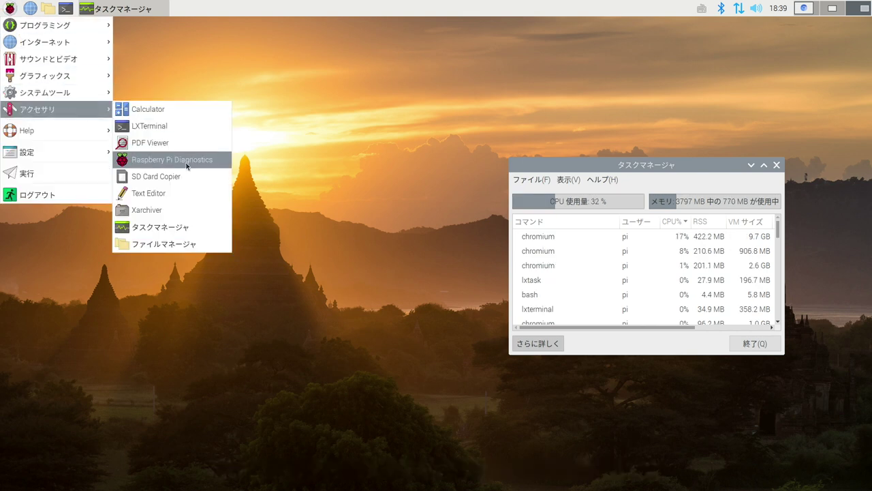
pyautogui.click(181, 193)
pyautogui.moveTo(296, 146); pyautogui.dragTo(365, 160)
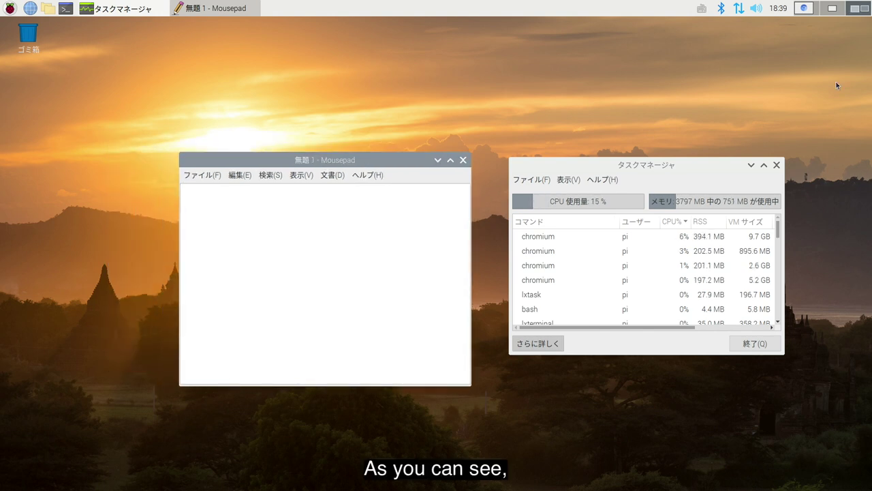
# Step: Switch through desktops 1, 2 and 3 with the desktop pager
pyautogui.click(803, 9)
pyautogui.click(830, 9)
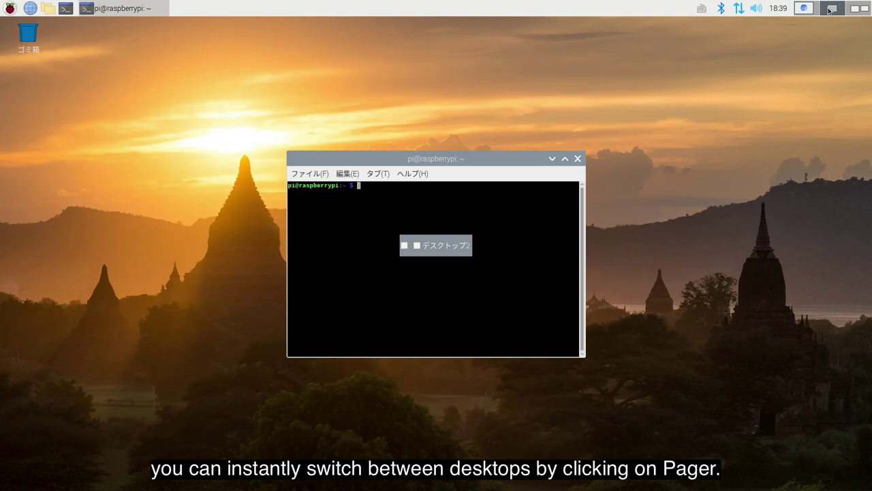
pyautogui.click(869, 10)
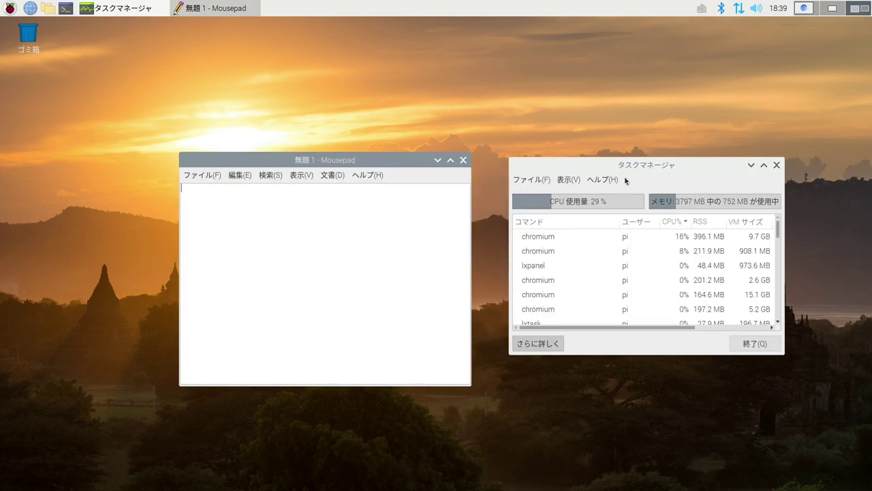
# Step: Send the Mousepad window to desktop 1, switch there and move it off the main Fox News article
pyautogui.rightClick(327, 160)
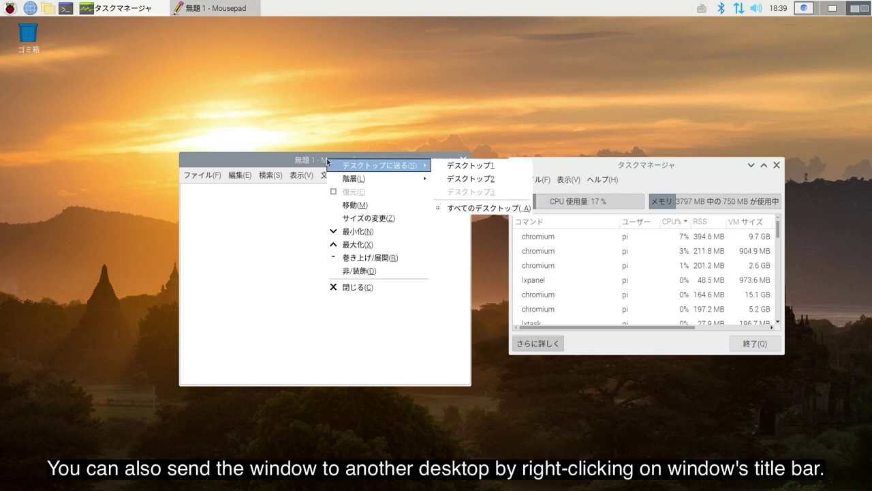
pyautogui.click(470, 165)
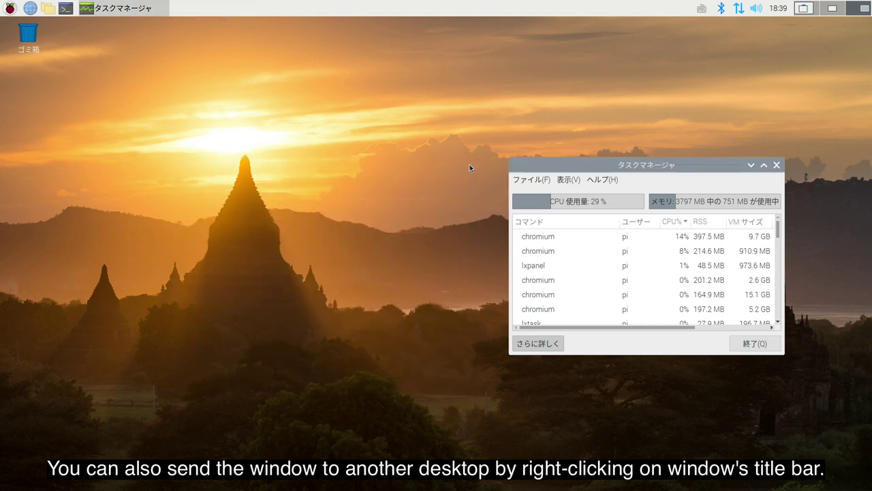
pyautogui.click(804, 9)
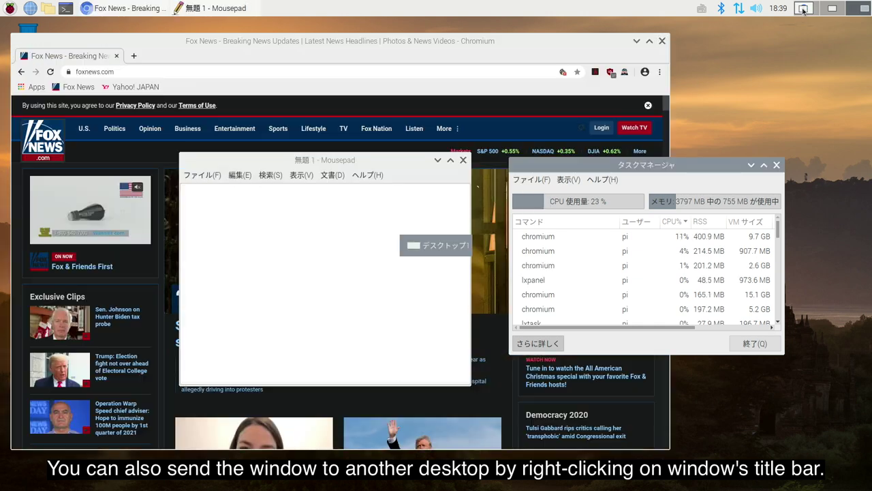
pyautogui.moveTo(320, 161); pyautogui.dragTo(663, 175)
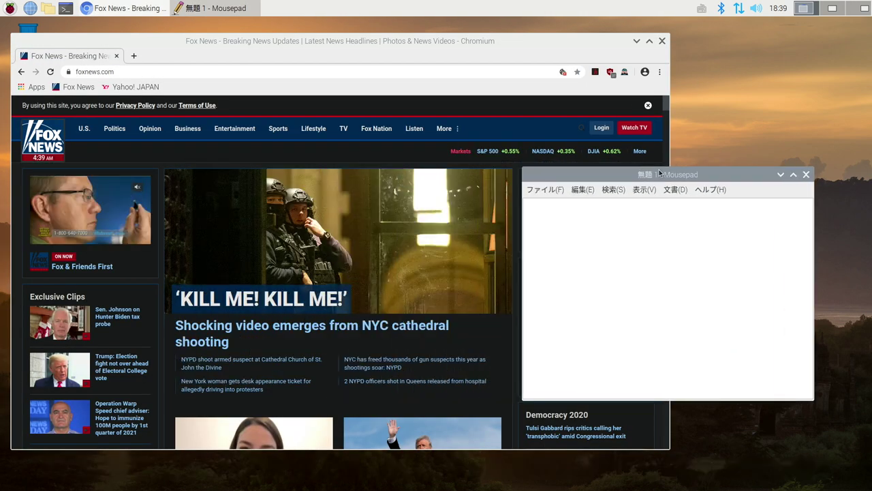
# Step: Send the Mousepad window from desktop 1 to desktop 2
pyautogui.rightClick(695, 177)
pyautogui.moveTo(696, 181)
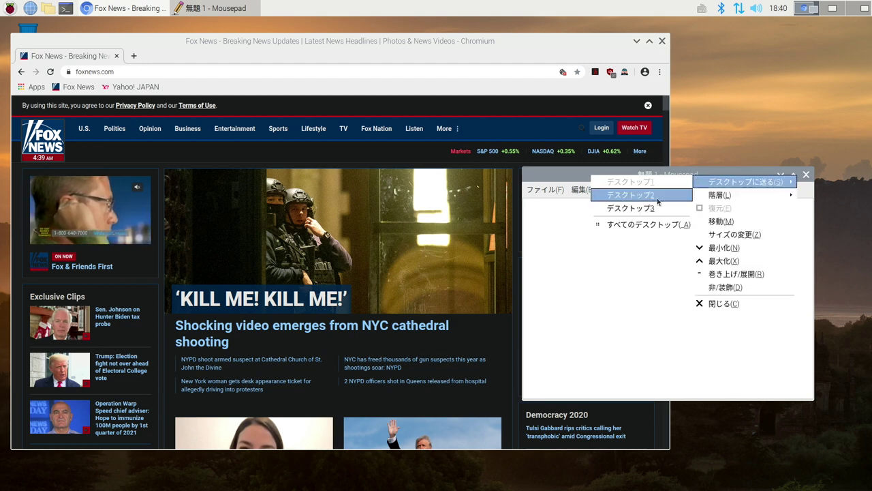
pyautogui.click(630, 195)
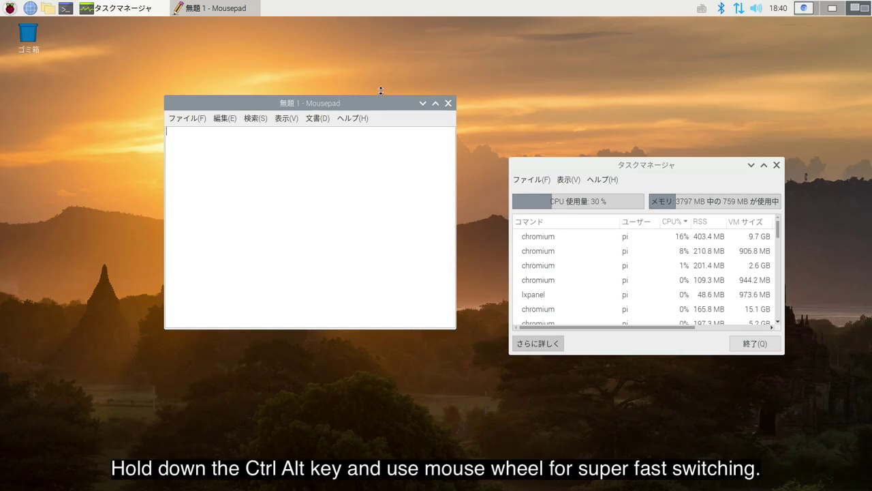
# Step: Flip rapidly back and forth through the three desktops without using the pager
pyautogui.keyDown('ctrl'); pyautogui.keyDown('alt'); pyautogui.scroll(-1, 382, 92); pyautogui.keyUp('alt'); pyautogui.keyUp('ctrl')
pyautogui.keyDown('ctrl'); pyautogui.keyDown('alt'); pyautogui.scroll(1, 382, 92); pyautogui.keyUp('alt'); pyautogui.keyUp('ctrl')
pyautogui.keyDown('ctrl'); pyautogui.keyDown('alt'); pyautogui.scroll(-1, 381, 92); pyautogui.keyUp('alt'); pyautogui.keyUp('ctrl')
pyautogui.keyDown('ctrl'); pyautogui.keyDown('alt'); pyautogui.scroll(2, 381, 94); pyautogui.keyUp('alt'); pyautogui.keyUp('ctrl')
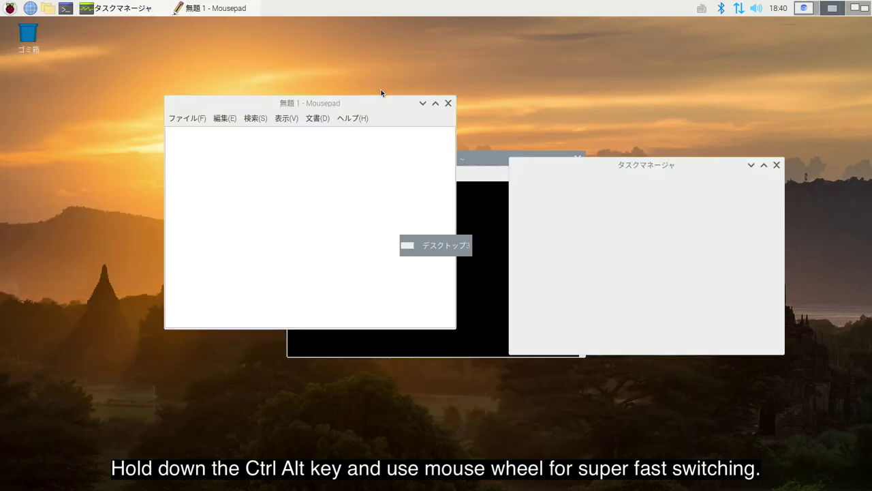
pyautogui.keyDown('ctrl'); pyautogui.keyDown('alt'); pyautogui.scroll(-1, 381, 94); pyautogui.keyUp('alt'); pyautogui.keyUp('ctrl')
pyautogui.keyDown('ctrl'); pyautogui.keyDown('alt'); pyautogui.scroll(-3, 381, 93); pyautogui.keyUp('alt'); pyautogui.keyUp('ctrl')
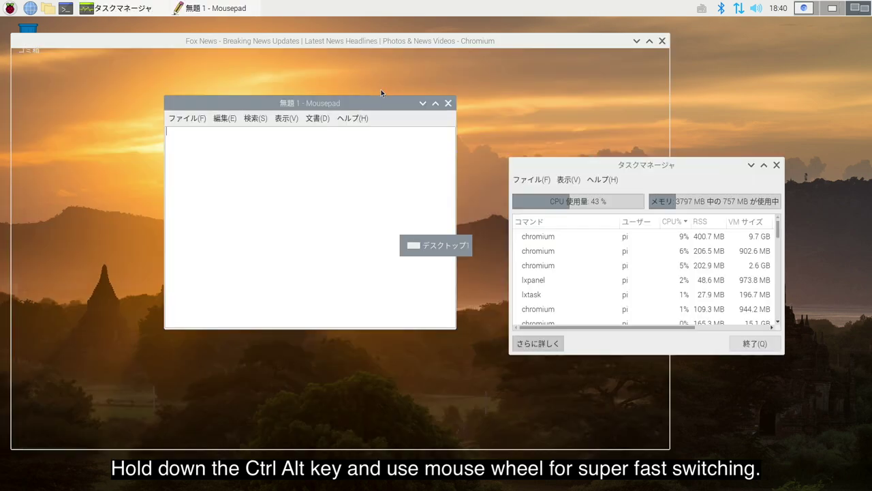
pyautogui.keyDown('ctrl'); pyautogui.keyDown('alt'); pyautogui.scroll(1, 381, 93); pyautogui.keyUp('alt'); pyautogui.keyUp('ctrl')
pyautogui.keyDown('ctrl'); pyautogui.keyDown('alt'); pyautogui.scroll(-1, 381, 93); pyautogui.keyUp('alt'); pyautogui.keyUp('ctrl')
pyautogui.keyDown('ctrl'); pyautogui.keyDown('alt'); pyautogui.scroll(-1, 381, 93); pyautogui.keyUp('alt'); pyautogui.keyUp('ctrl')
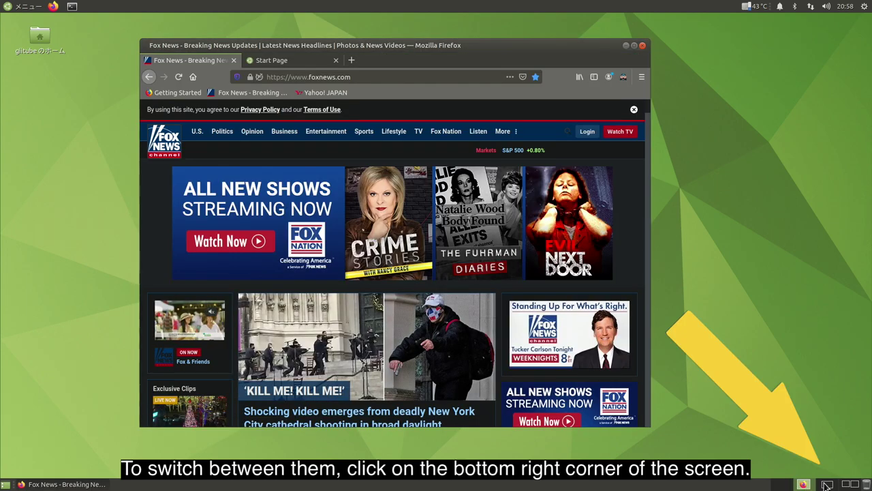
# Step: On Ubuntu MATE, alternate between ワークスペース 3 and ワークスペース 4 with the workspace switcher, finishing on ワークスペース 4
pyautogui.click(826, 485)
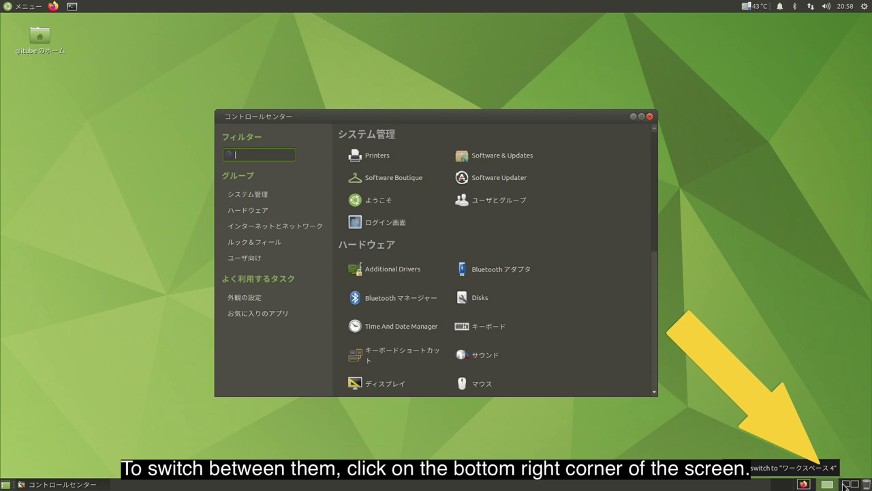
pyautogui.click(845, 486)
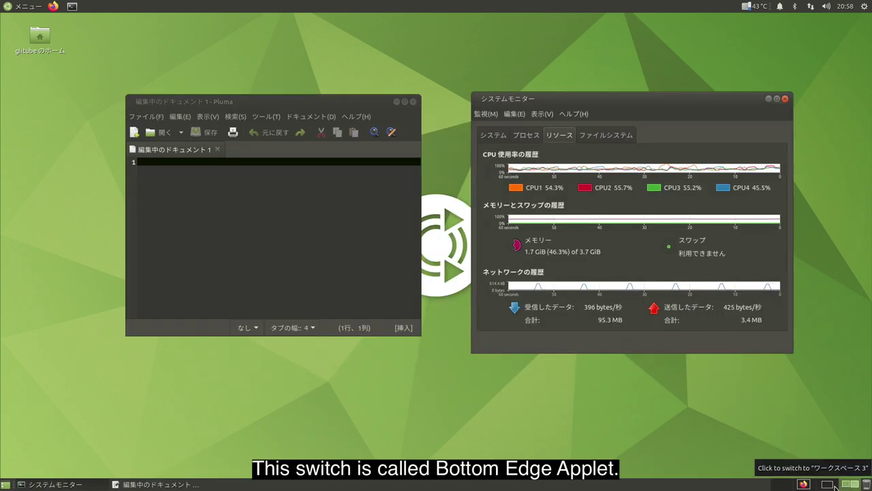
pyautogui.click(831, 485)
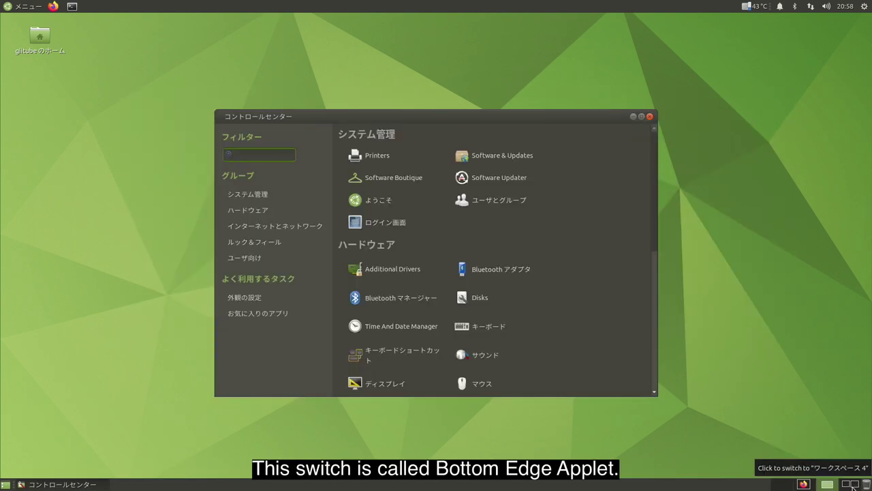
pyautogui.click(845, 485)
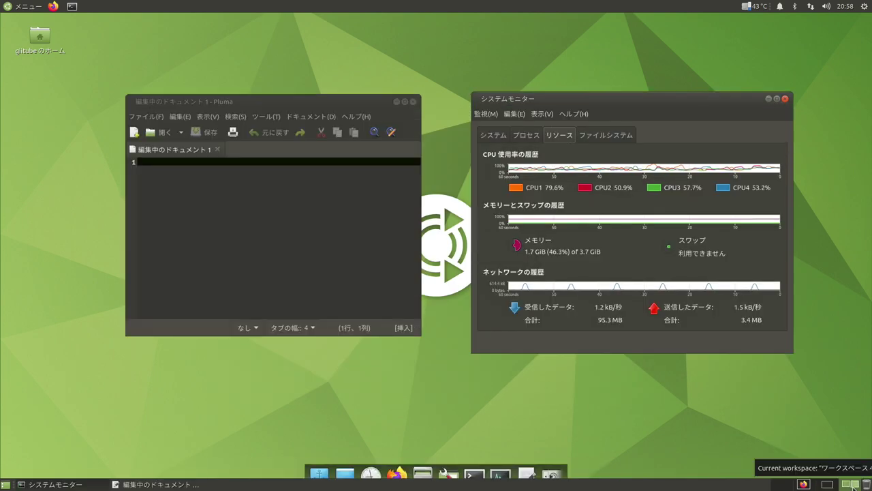
# Step: Examine the Pluma window's options for moving it to another workspace, and dismiss them without choosing one
pyautogui.rightClick(326, 103)
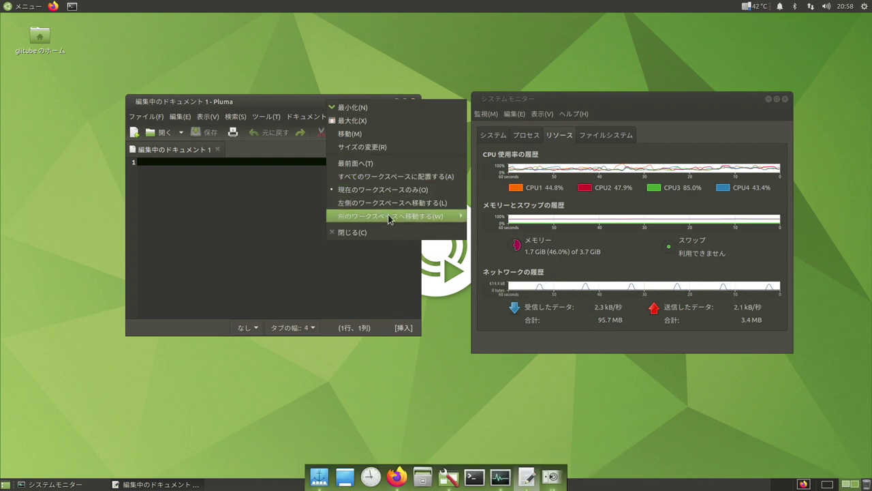
pyautogui.moveTo(390, 217)
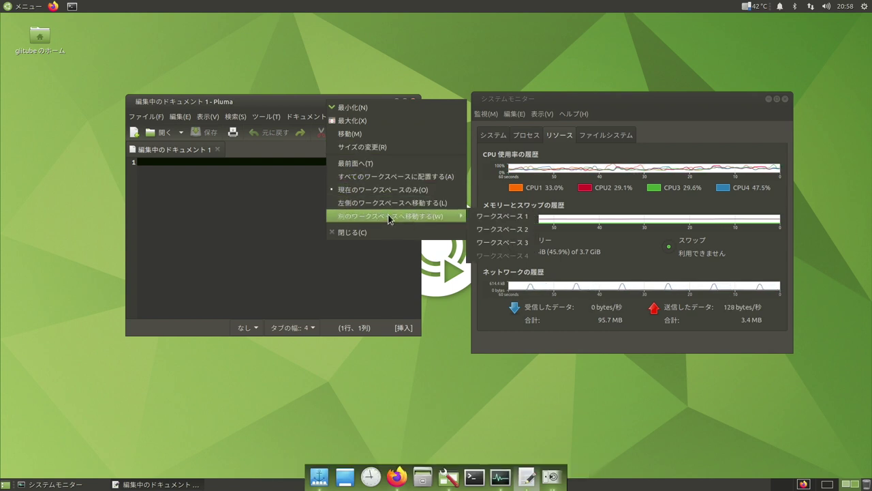
pyautogui.click(364, 58)
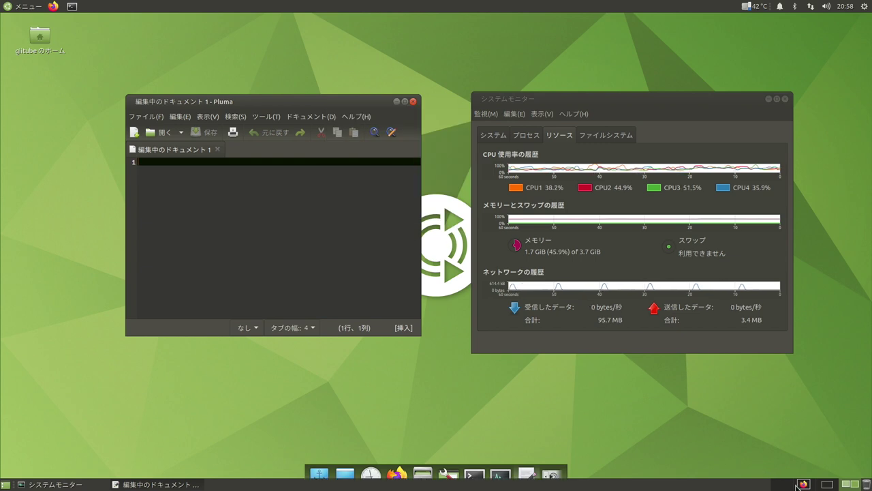
# Step: Cycle forward and backward through the four workspaces with the workspace overview popup, finishing on ワークスペース 1
pyautogui.hotkey('ctrl', 'alt', 'Right')
pyautogui.hotkey('ctrl', 'alt', 'Left')
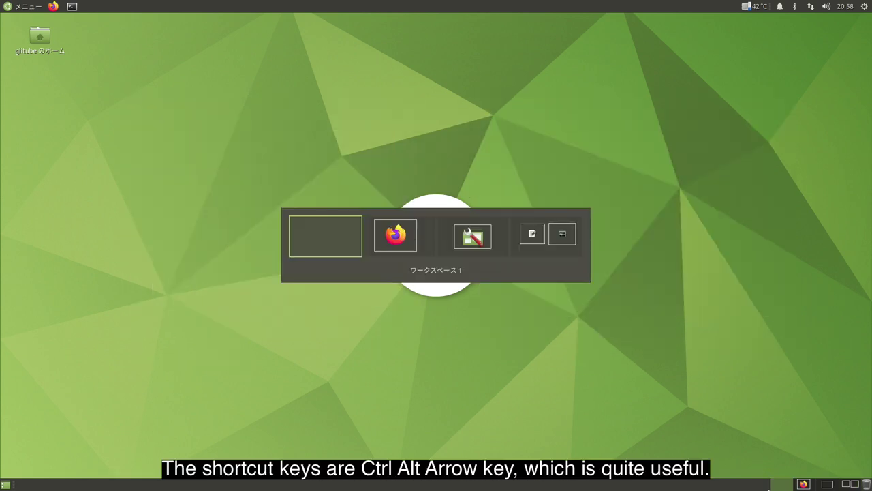
pyautogui.hotkey('ctrl', 'alt', 'Right')
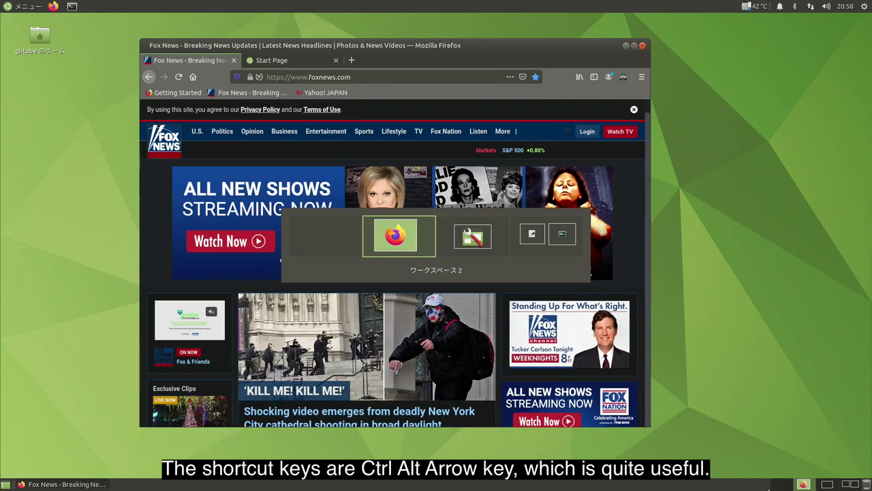
pyautogui.hotkey('ctrl', 'alt', 'Right')
pyautogui.hotkey('ctrl', 'alt', 'Right')
pyautogui.hotkey('ctrl', 'alt', 'Left')
pyautogui.hotkey('ctrl', 'alt', 'Left')
pyautogui.hotkey('ctrl', 'alt', 'Right')
pyautogui.hotkey('ctrl', 'alt', 'Right')
pyautogui.hotkey('ctrl', 'alt', 'Left')
pyautogui.hotkey('ctrl', 'alt', 'Left')
pyautogui.hotkey('ctrl', 'alt', 'Left')
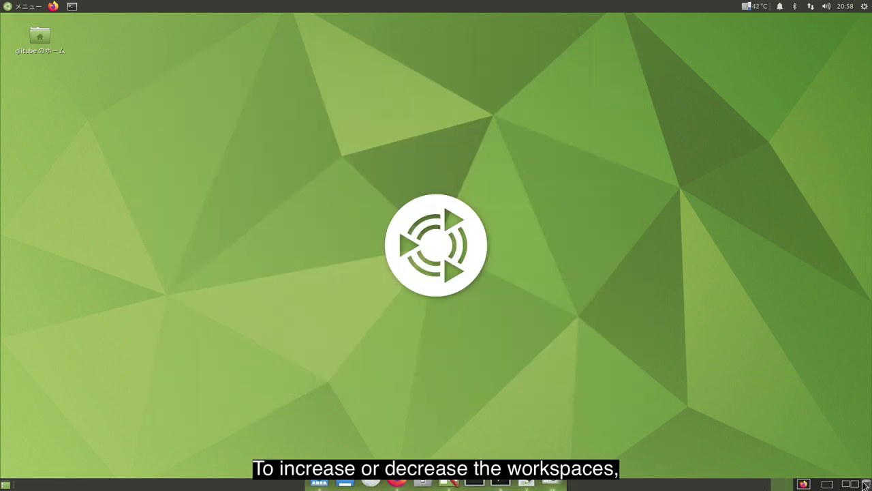
# Step: Open the workspace switcher's settings and move the dialog to the middle of the desktop
pyautogui.rightClick(812, 486)
pyautogui.click(808, 391)
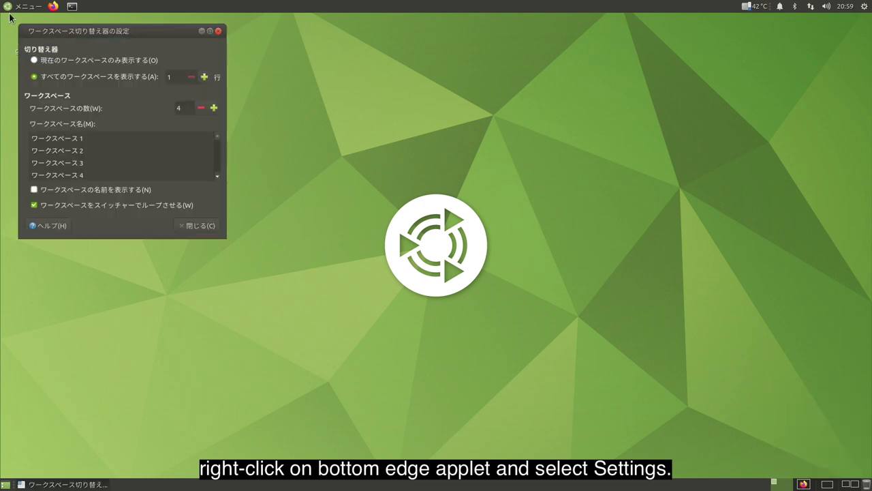
pyautogui.moveTo(73, 27); pyautogui.dragTo(422, 117)
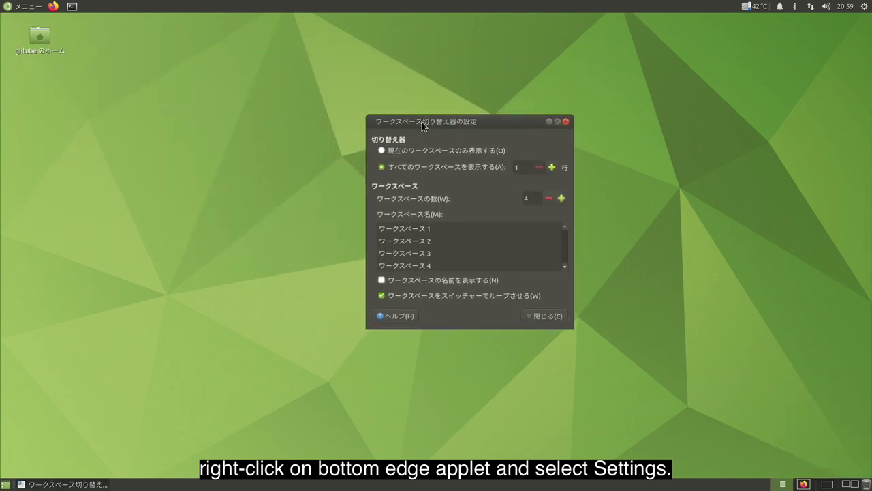